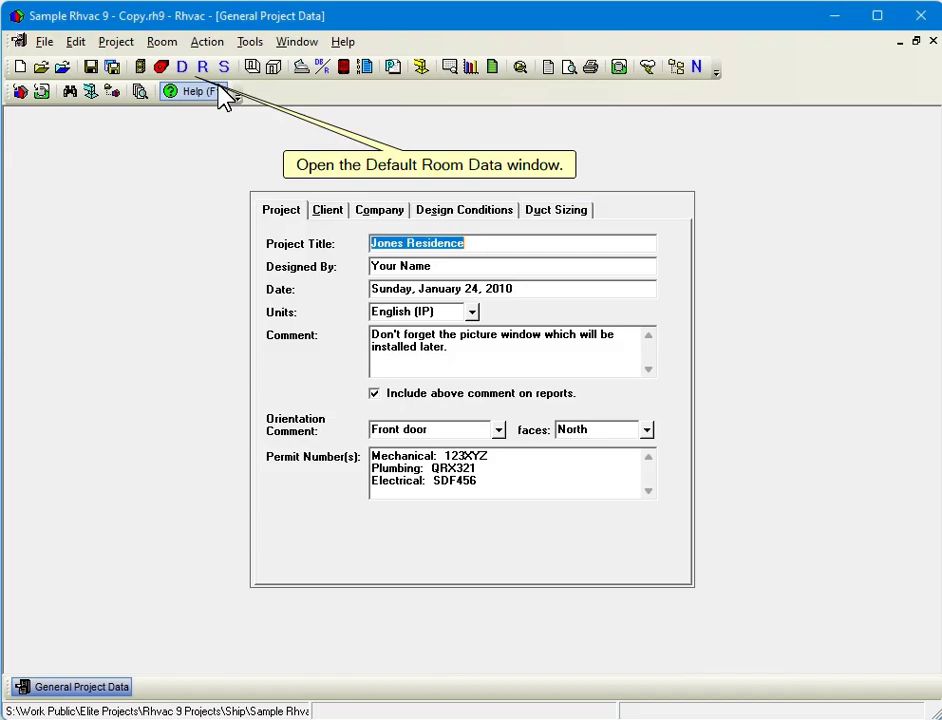
In Default Room Data, set the second default floor to 19D1-30osr from category 19D1.
click(183, 67)
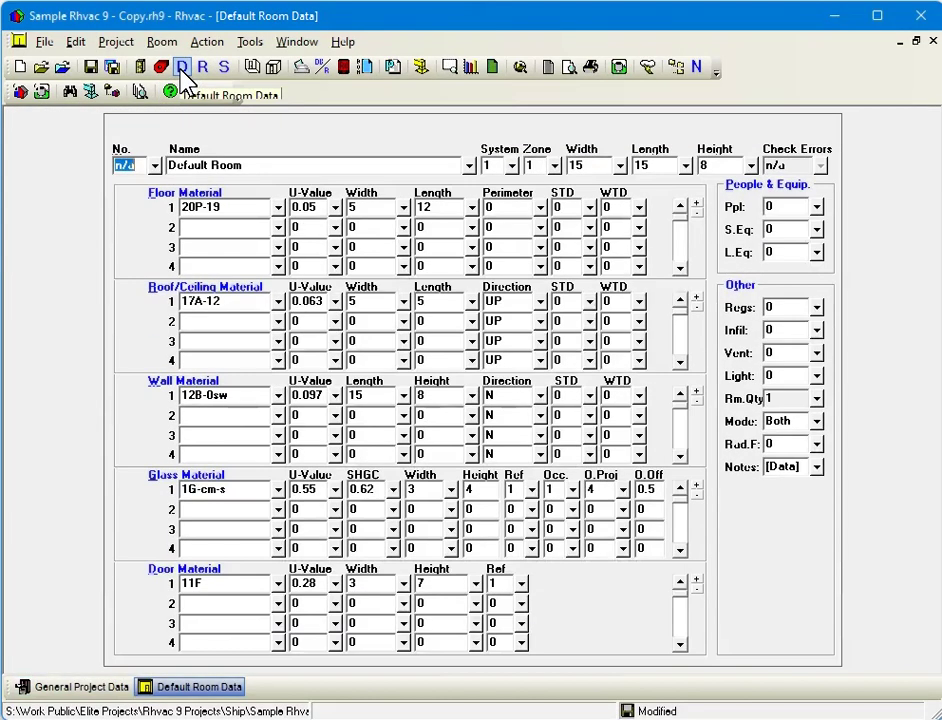
click(278, 227)
click(252, 395)
double_click(252, 613)
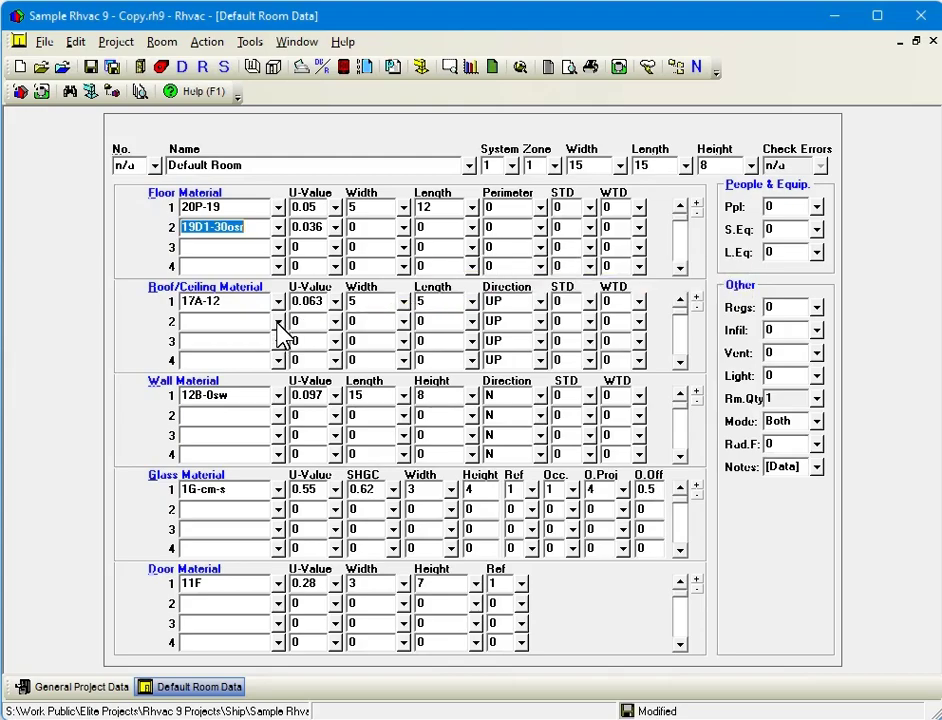
Set the second default roof to 16ER-44.
click(279, 322)
click(225, 381)
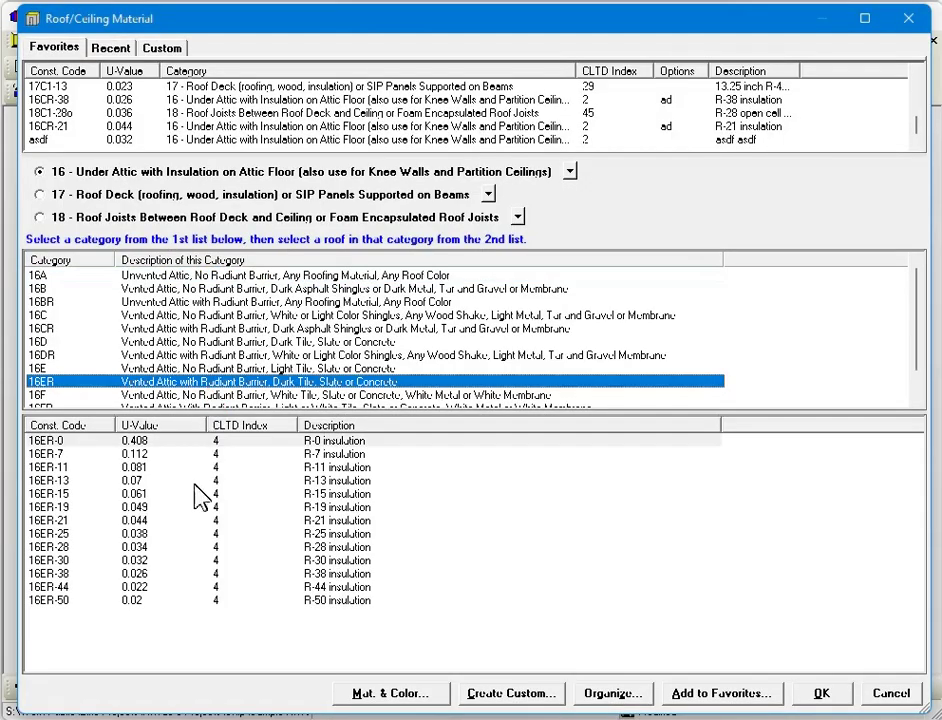
double_click(175, 588)
Add default walls 12F-3sw and 14D-15b, the latter from 14 - Alternative.
click(270, 415)
click(60, 351)
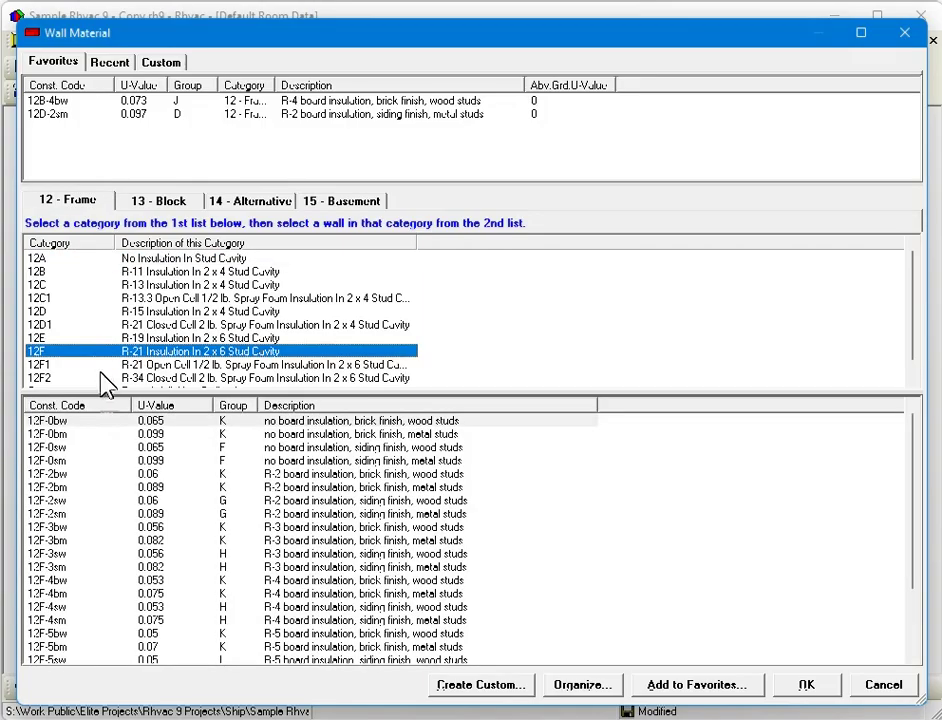
click(125, 555)
double_click(125, 556)
click(276, 438)
click(272, 201)
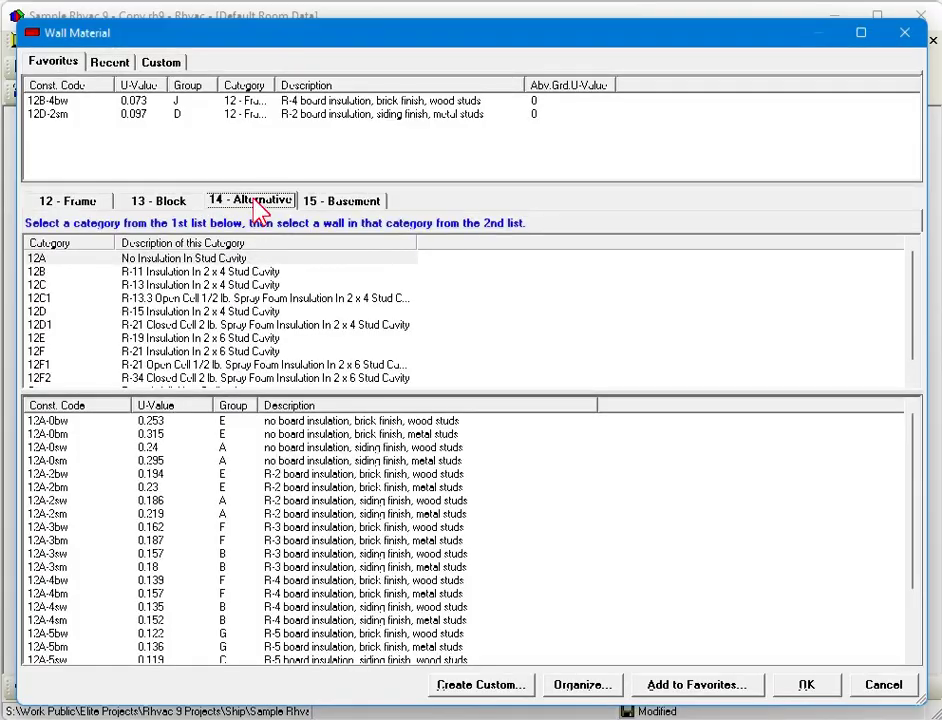
click(265, 311)
click(300, 541)
double_click(300, 541)
Set the second default glass to 4A-2m-o and the second default door to 11N.
click(276, 510)
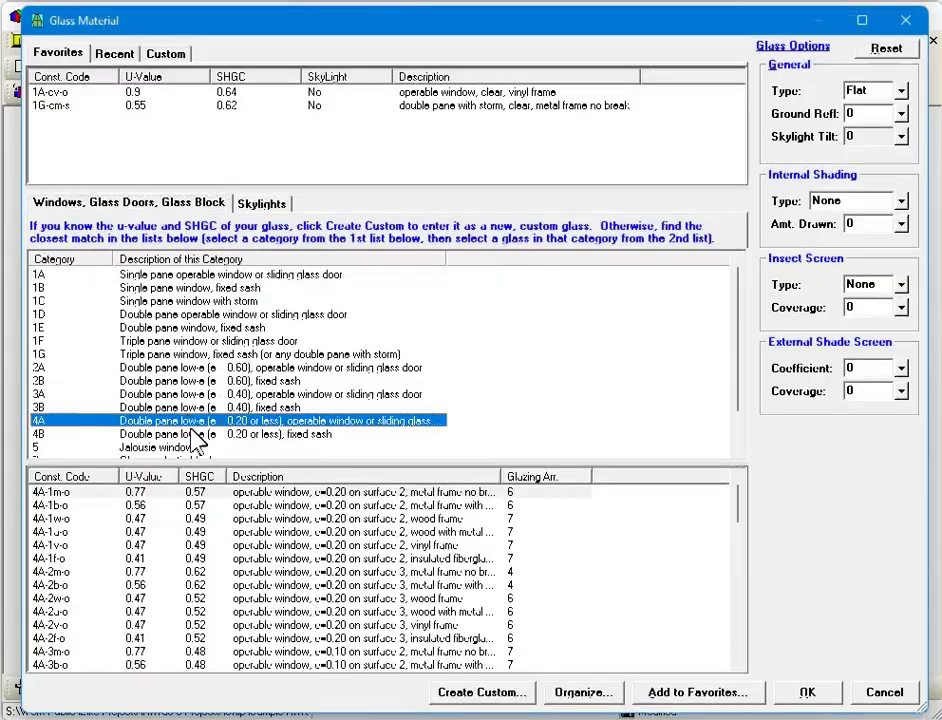
double_click(222, 572)
click(276, 603)
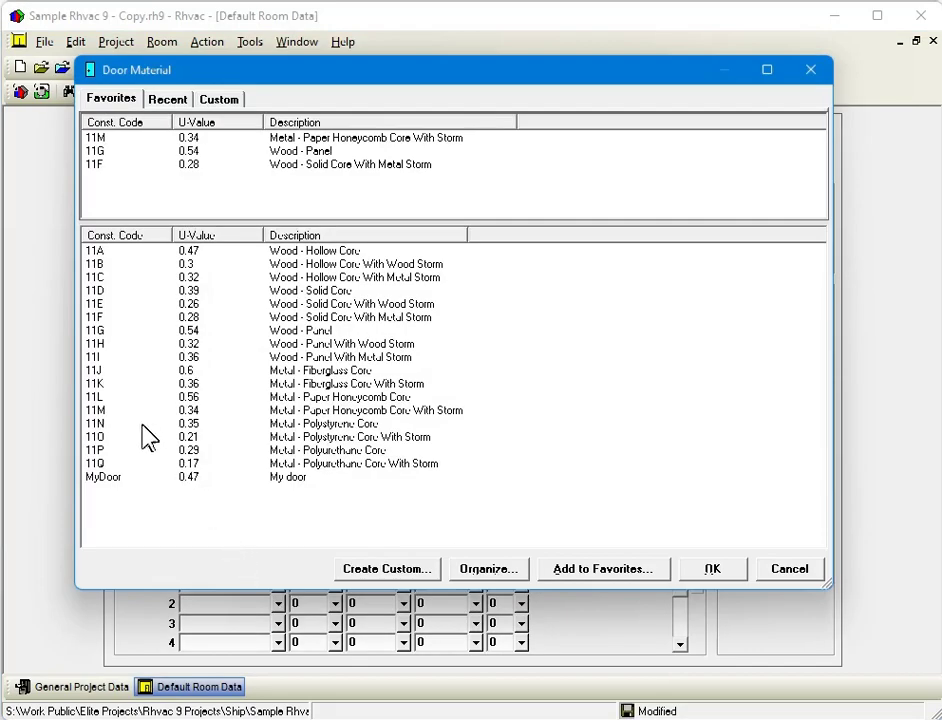
double_click(204, 435)
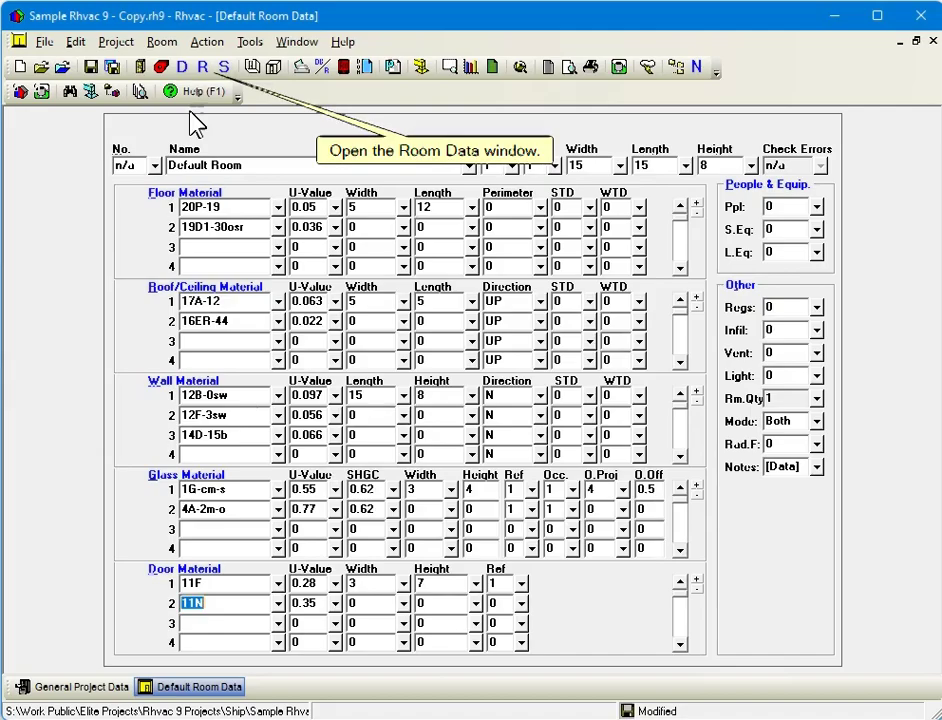
In the Living Room's data, fill the third floor row with default 19D1-30osr.
click(202, 67)
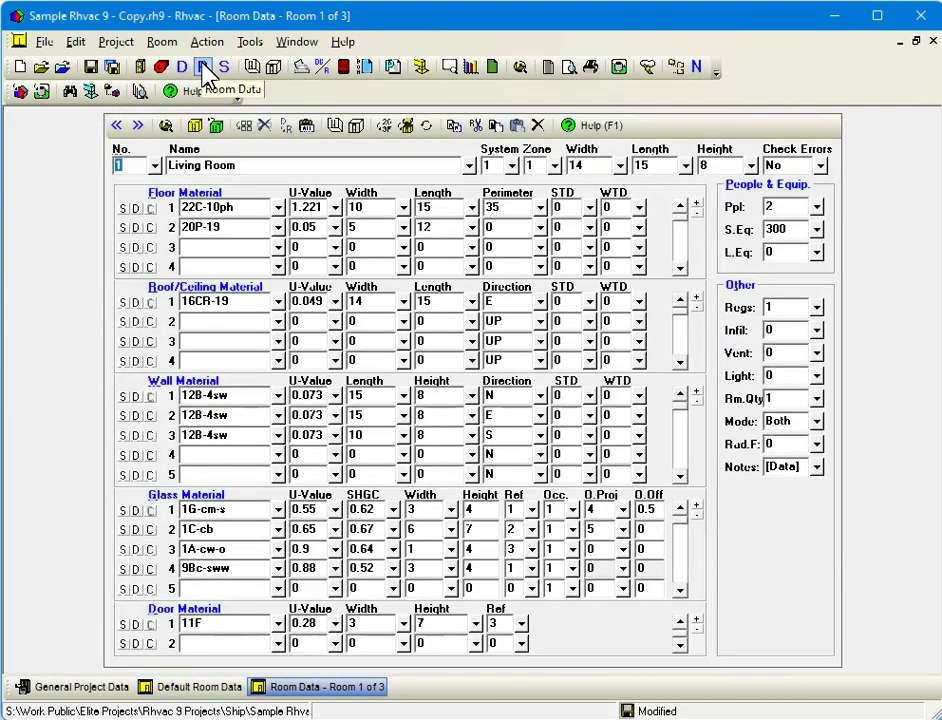
click(138, 267)
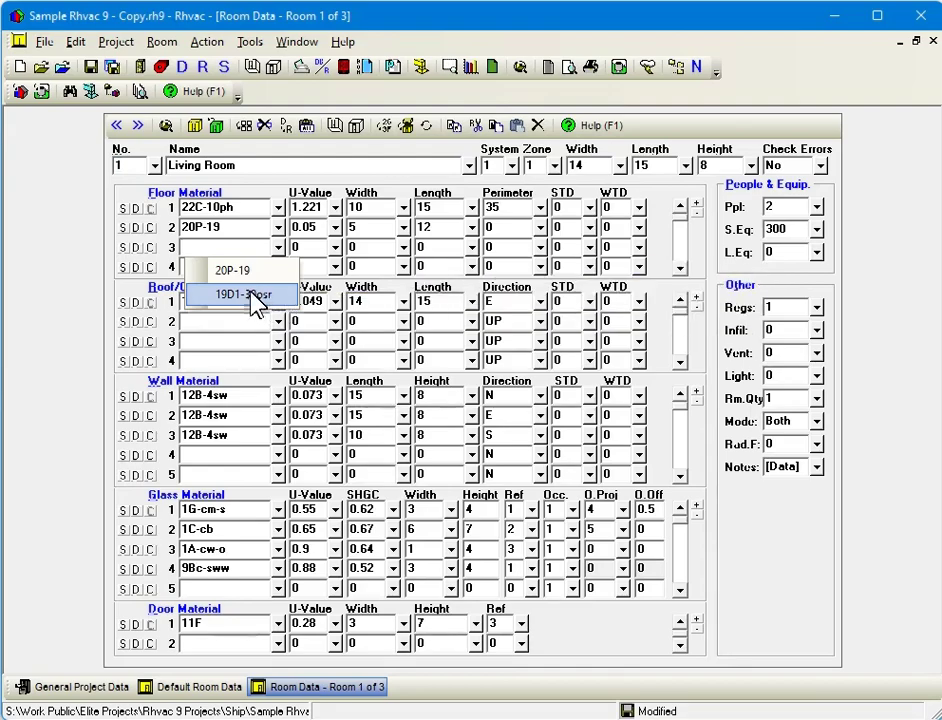
click(245, 296)
click(271, 321)
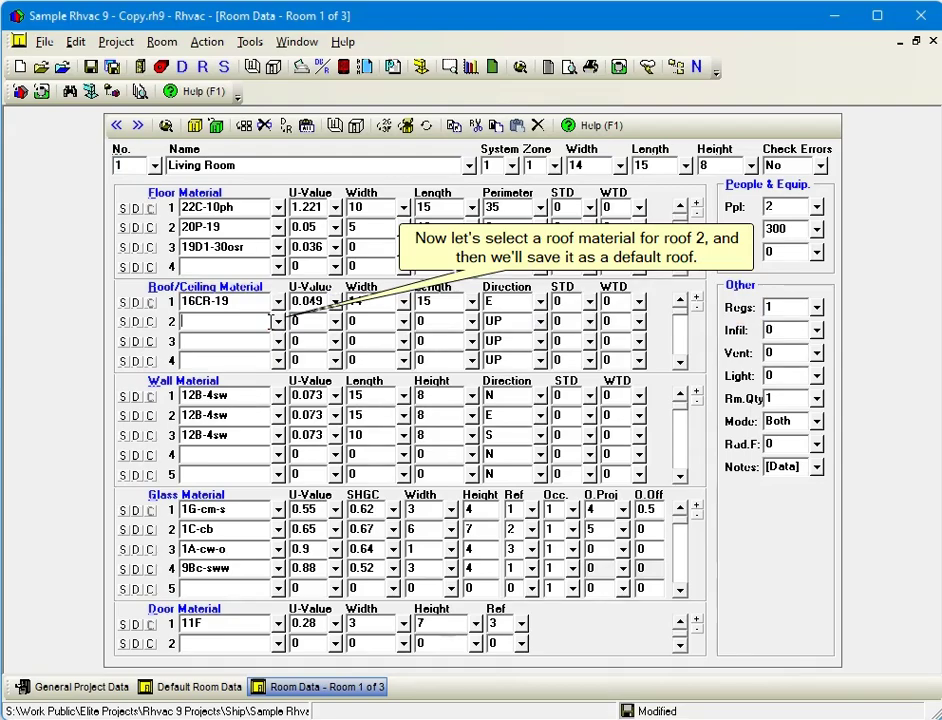
Give the Living Room a second roof of 16ER-30 and save it to the defaults.
click(277, 322)
click(256, 382)
double_click(200, 560)
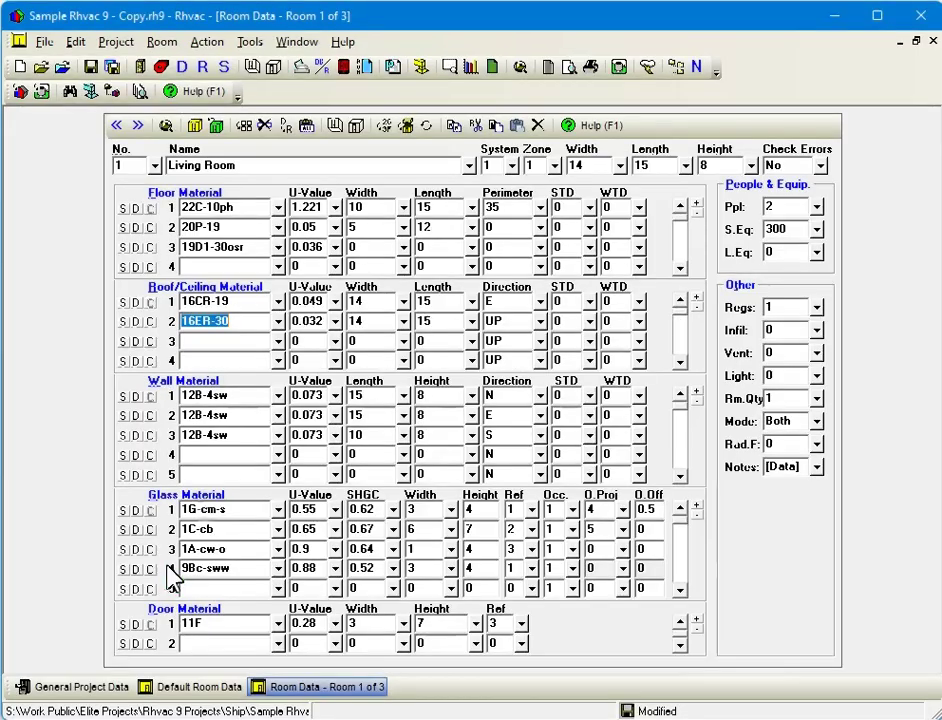
click(123, 321)
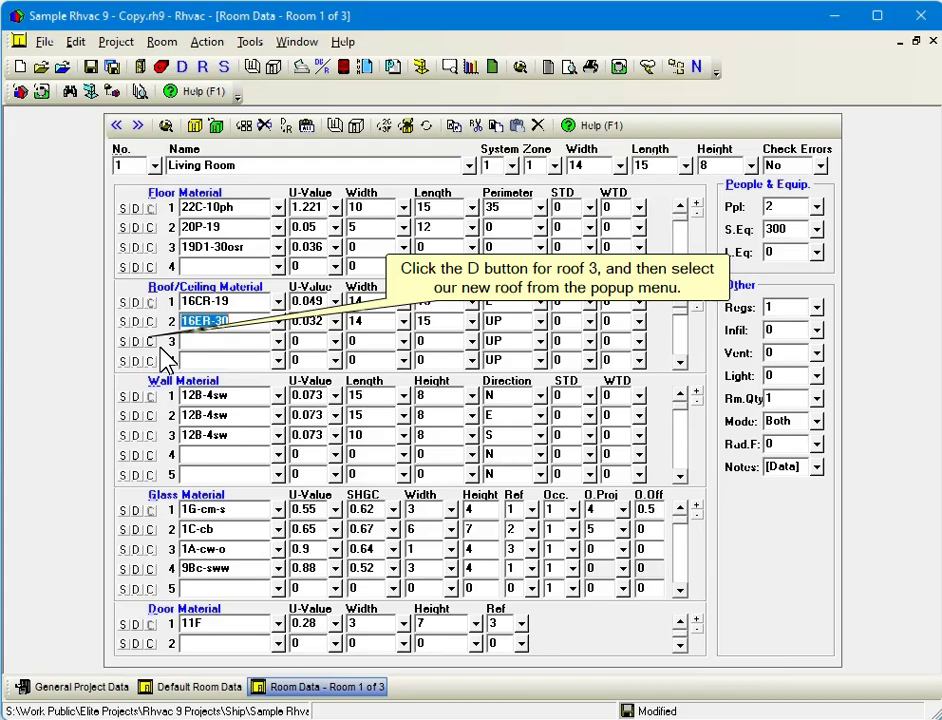
Fill Living Room rows from defaults: roof 16ER-30, wall 14D-15b, glass 4A-2m-o, door 11N.
click(137, 341)
click(237, 410)
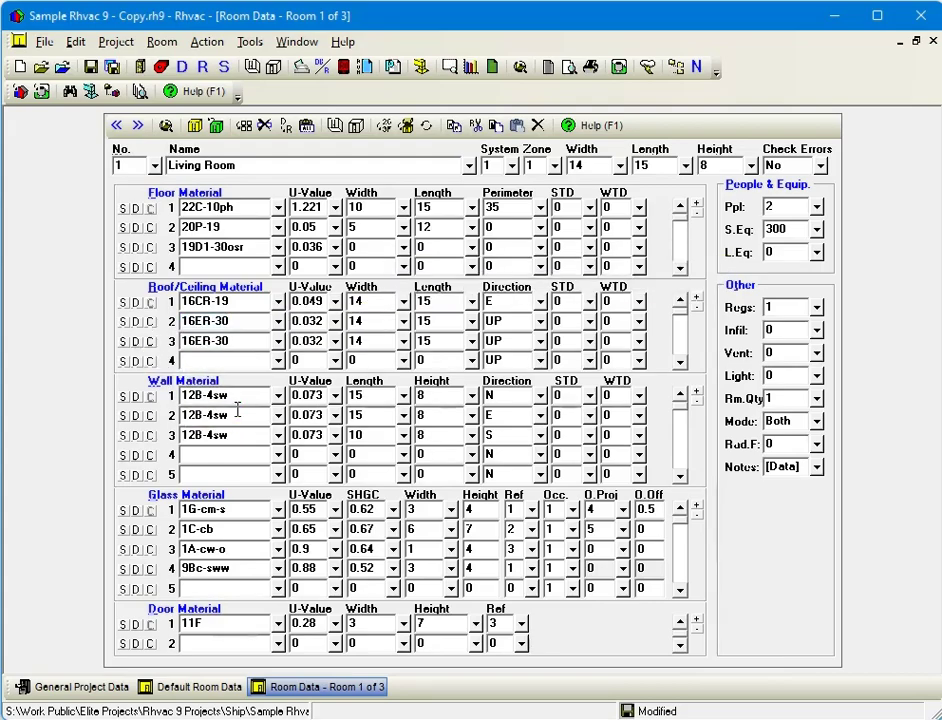
click(139, 462)
click(175, 523)
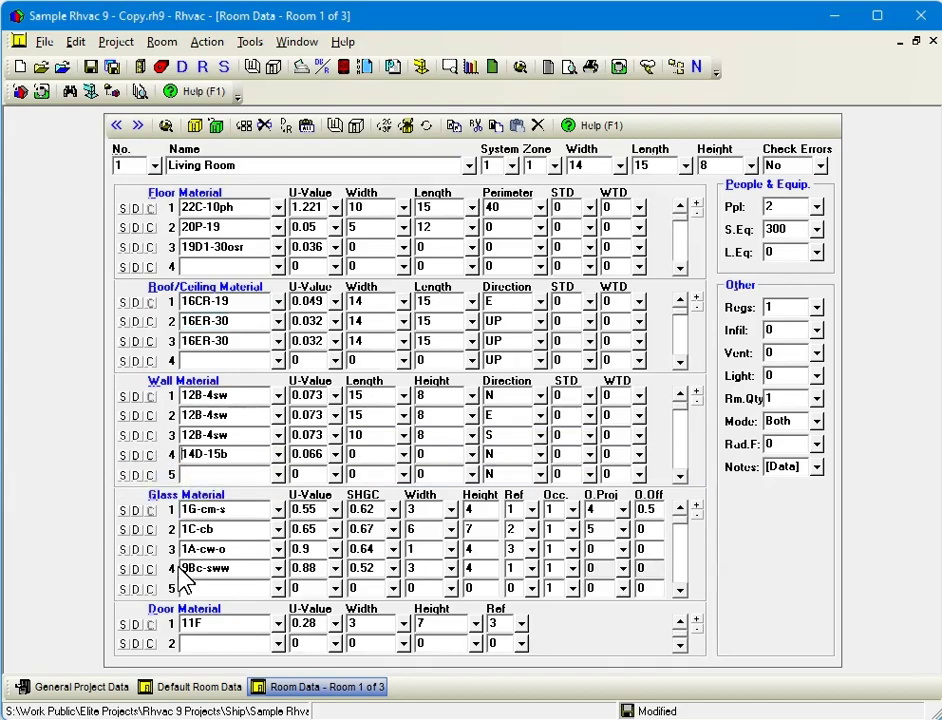
click(137, 590)
click(228, 633)
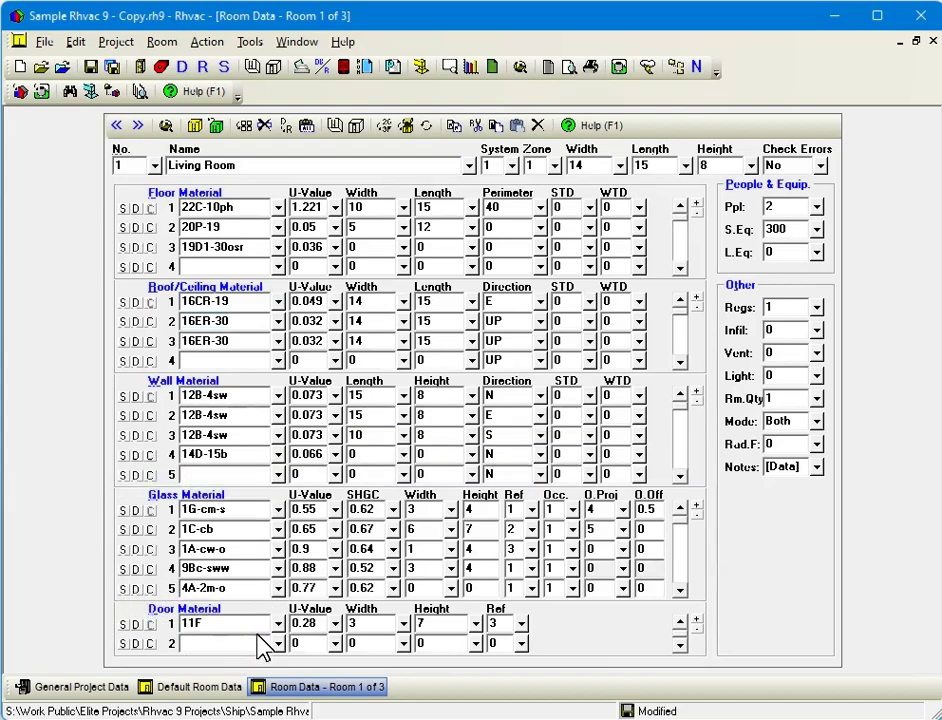
click(139, 656)
click(234, 688)
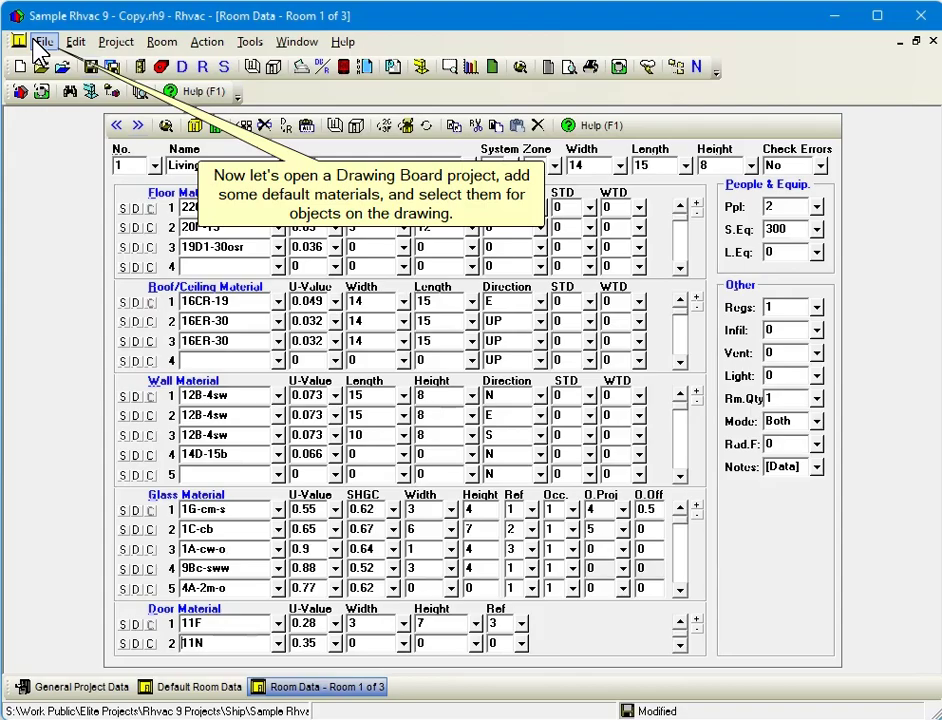
Open recent project Sample DB Rhvac 9 - Copy.rh9 without saving, then close the Kitchen room data.
click(42, 44)
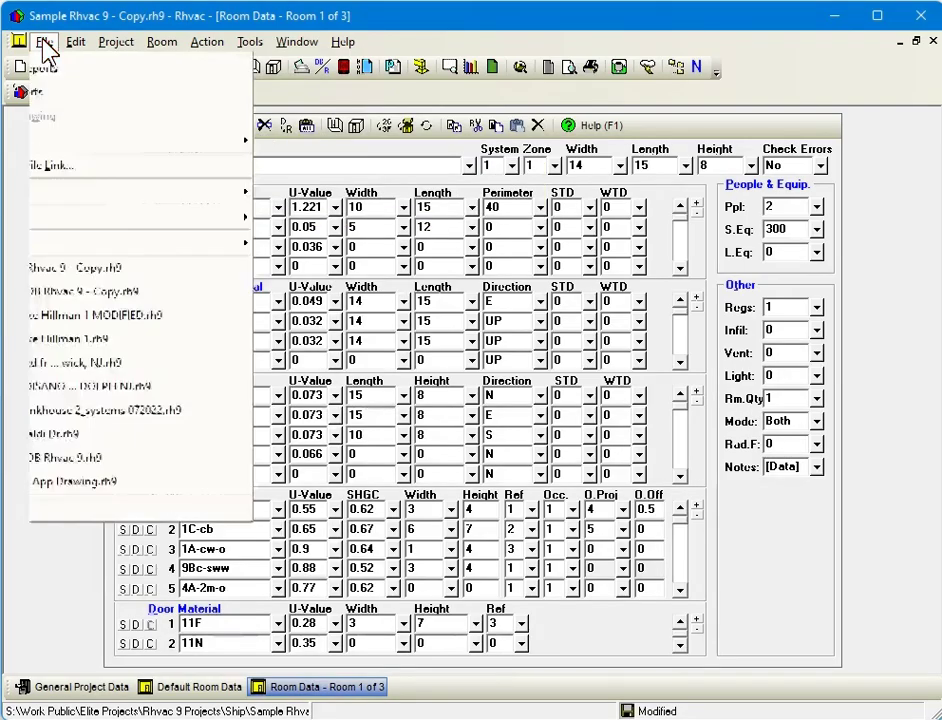
click(60, 69)
click(689, 518)
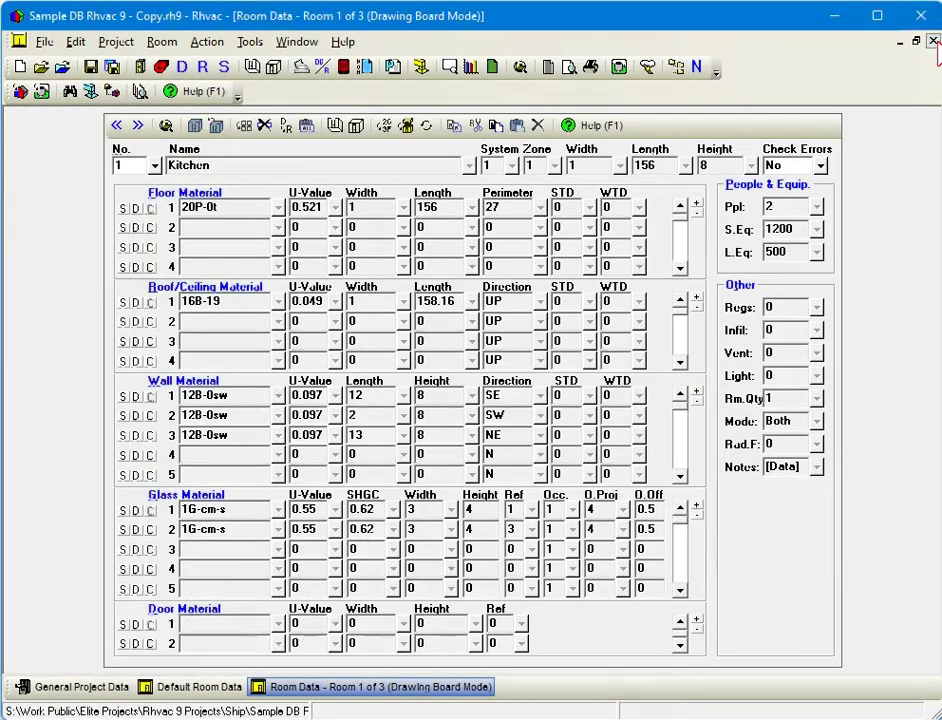
click(932, 41)
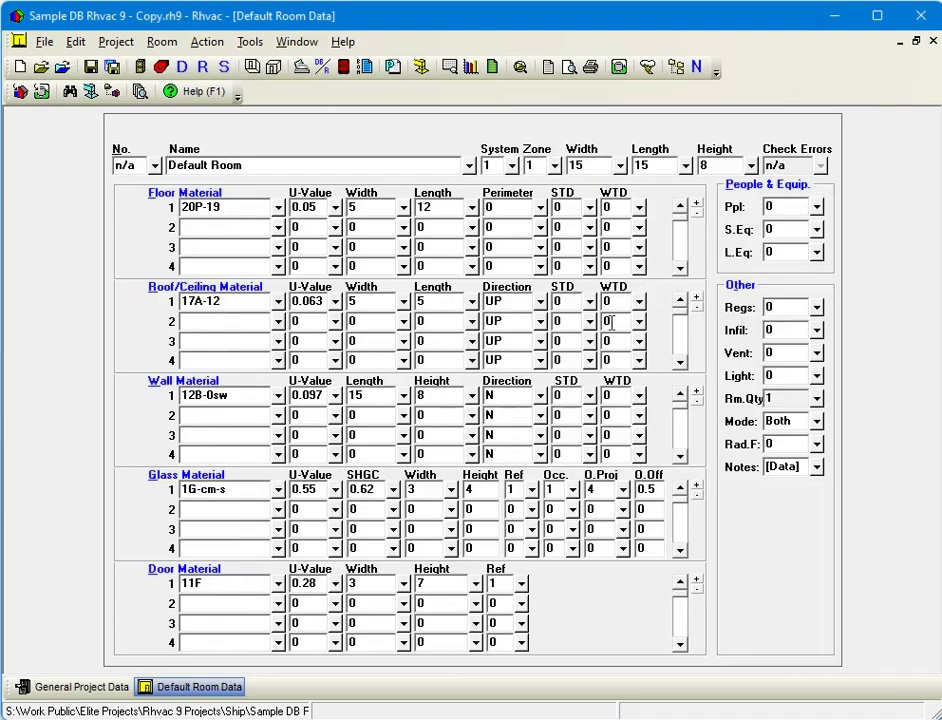
Set the second default floor, roof and wall to 19D1-30osr, 16ER-44 and 12F1-4sw.
click(278, 227)
click(240, 334)
double_click(299, 587)
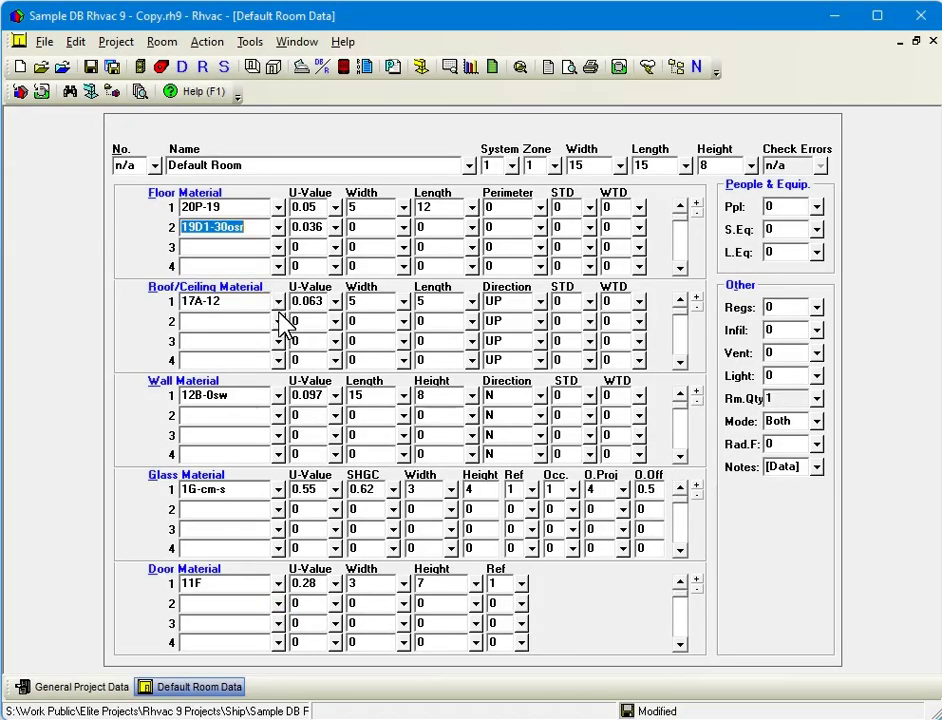
click(279, 301)
click(195, 382)
double_click(186, 587)
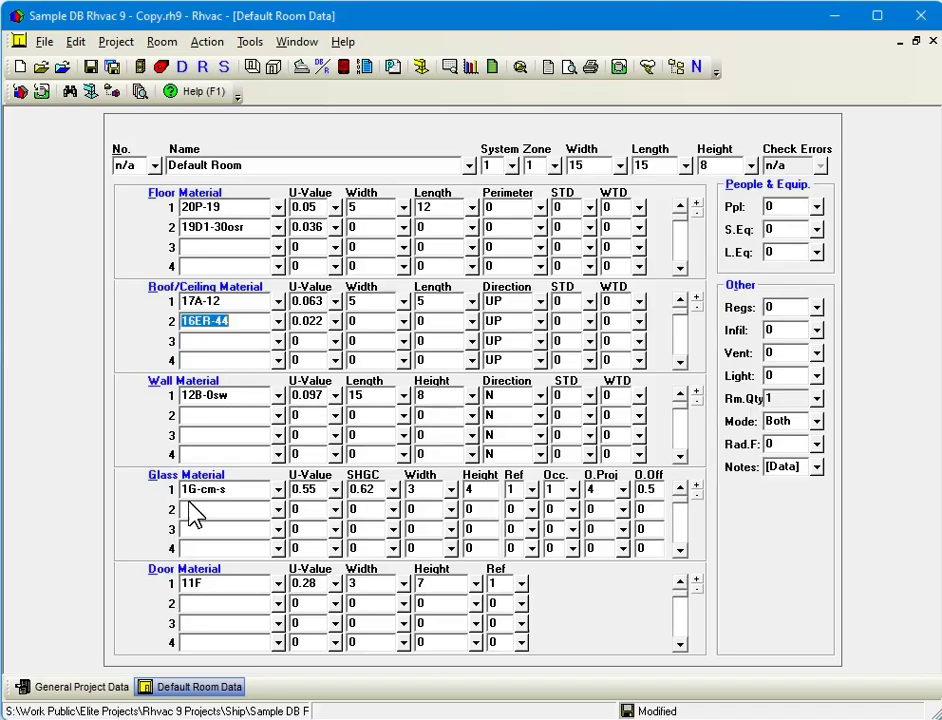
click(262, 395)
click(205, 365)
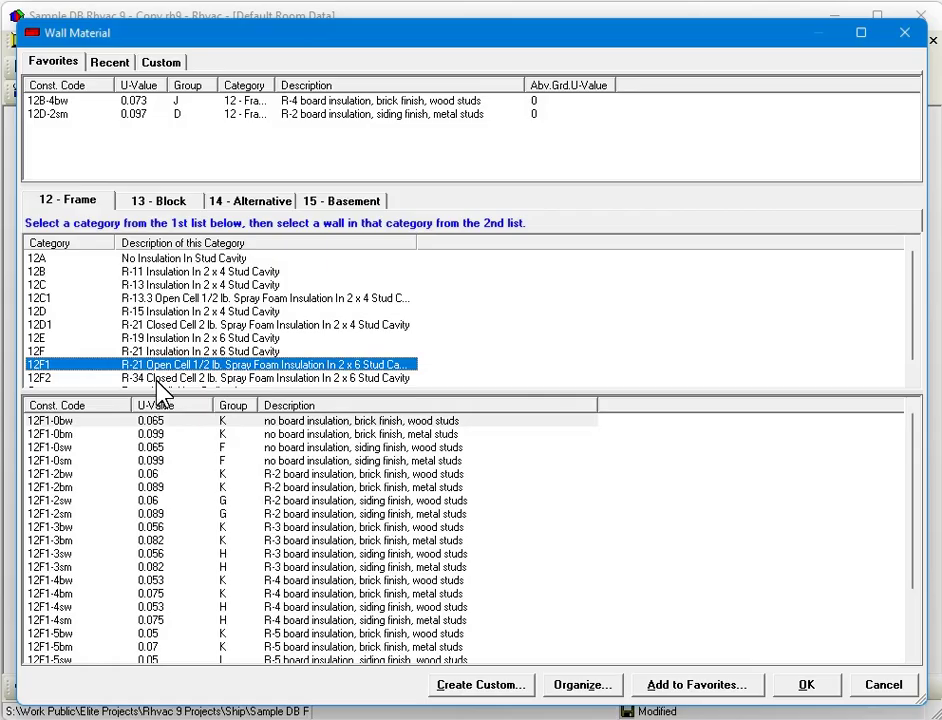
double_click(110, 593)
Set the second default glass to 4A-2a-o and the second default door to 11P.
click(240, 507)
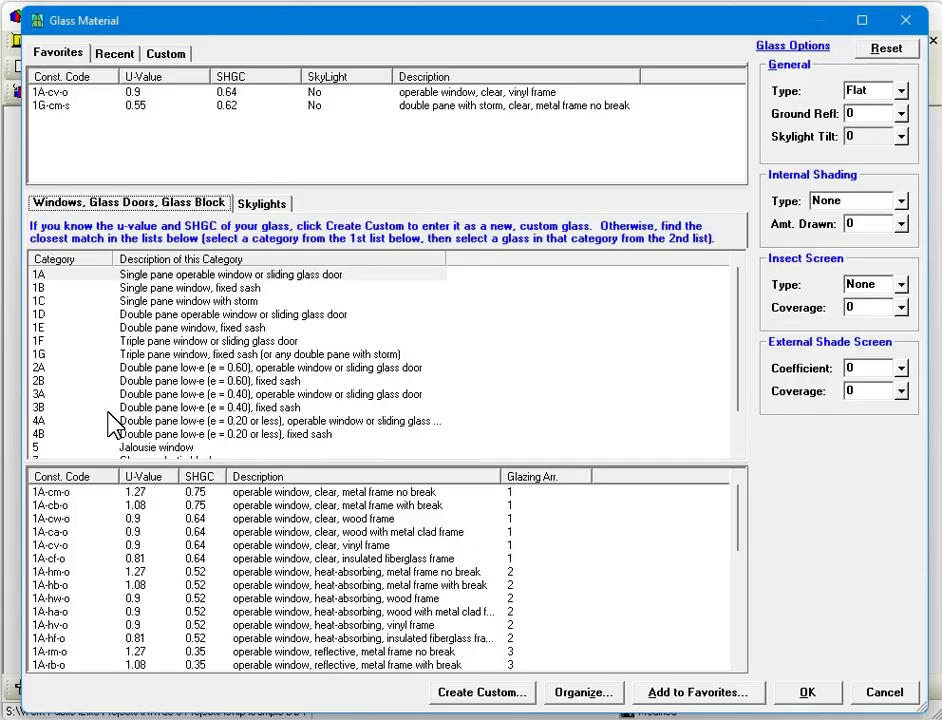
click(57, 421)
double_click(143, 599)
click(279, 604)
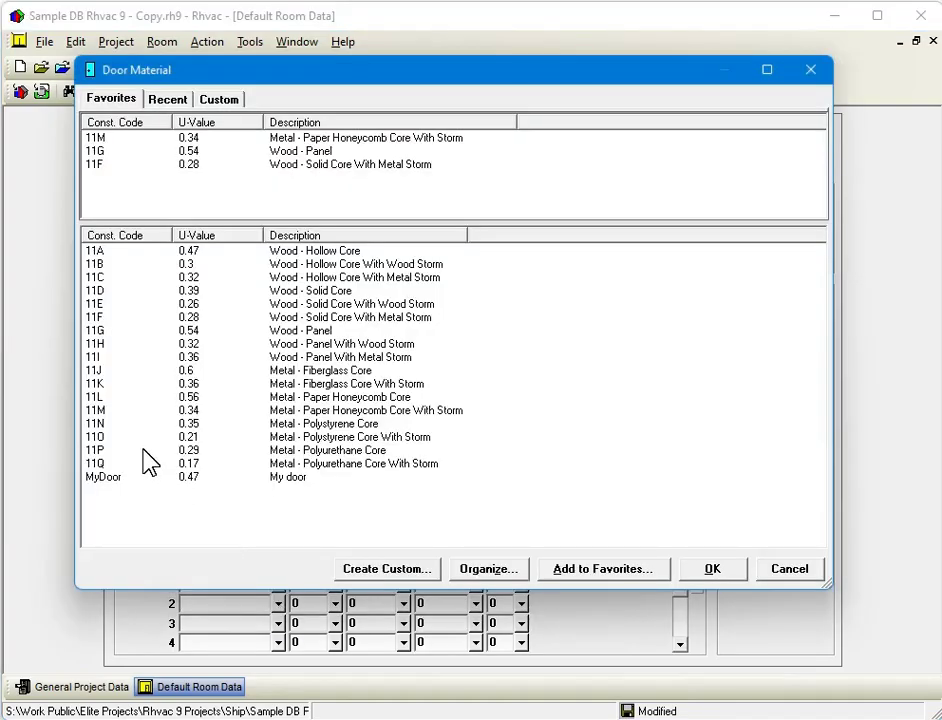
double_click(143, 432)
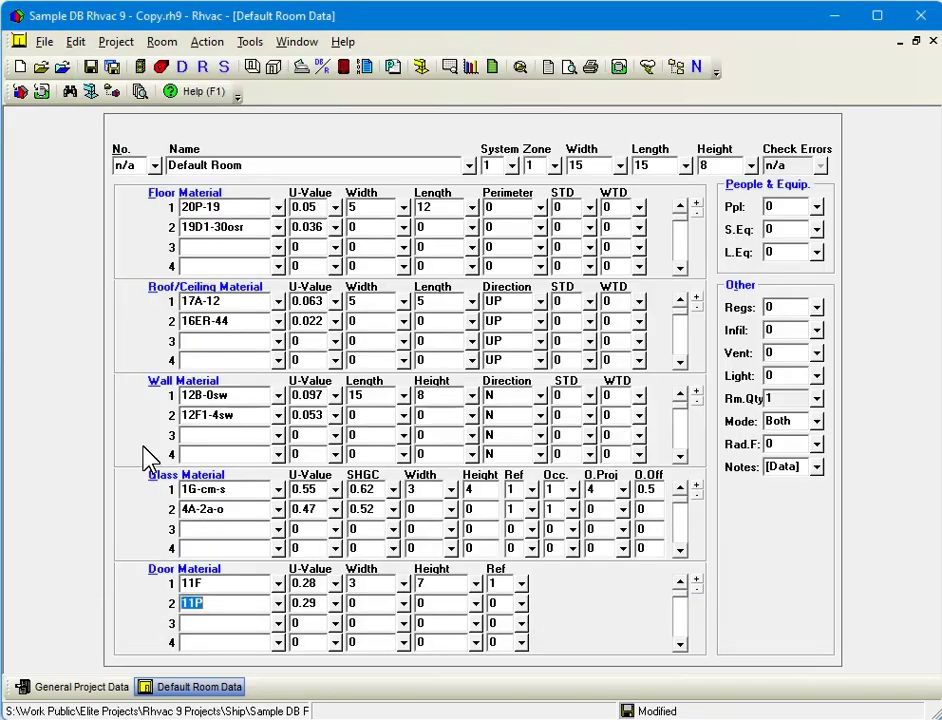
On the Drawing Board, remove the dining-table room's intrinsic floor and roof.
click(297, 66)
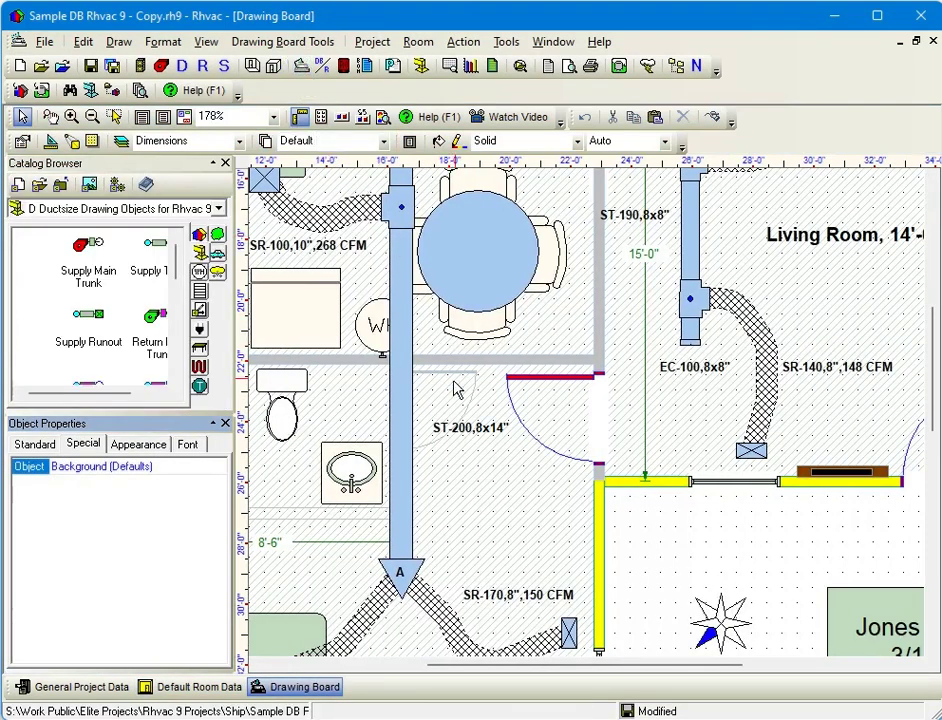
click(456, 385)
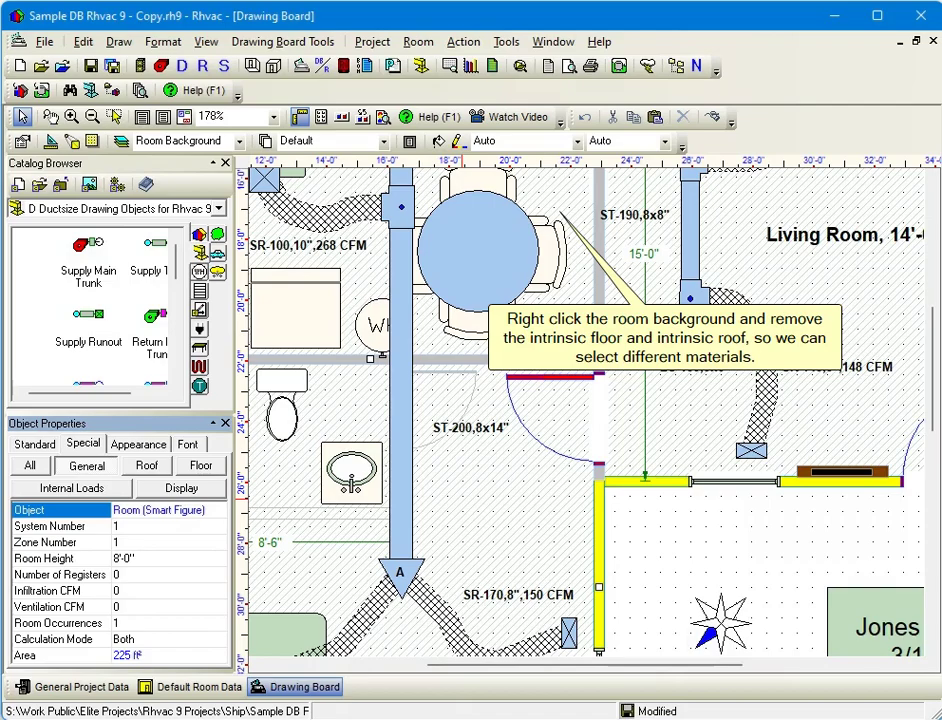
right_click(547, 183)
click(624, 491)
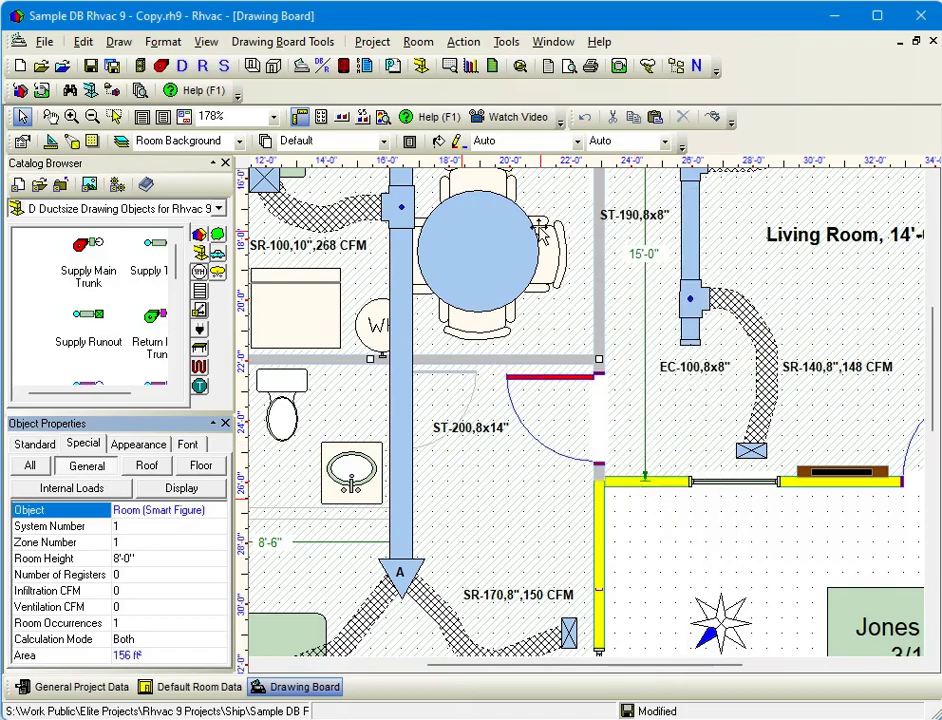
right_click(538, 195)
key(Escape)
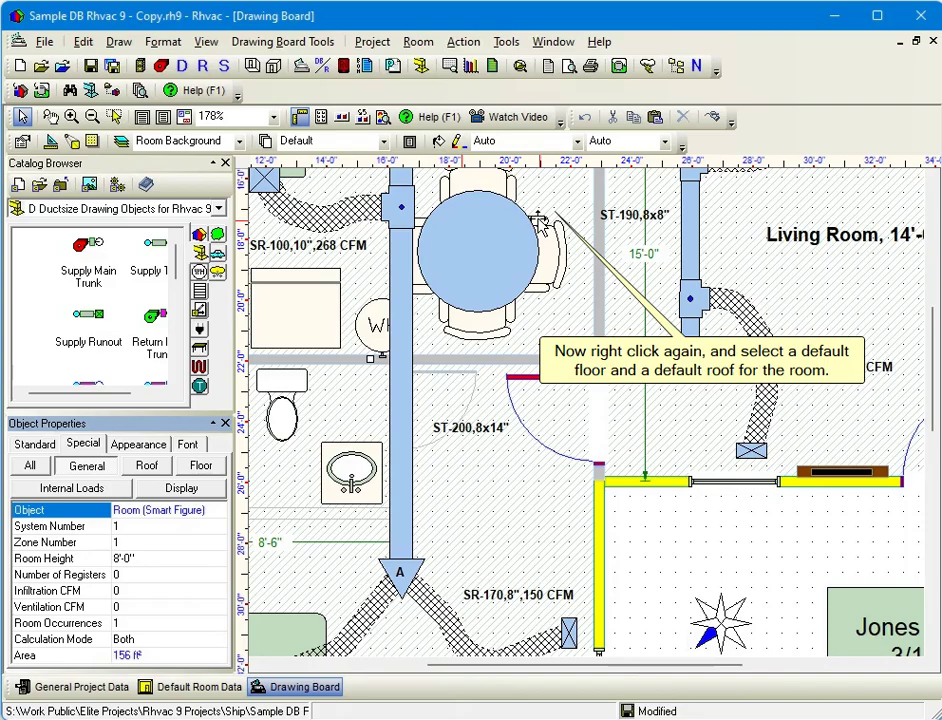
Apply default floor 19D1-30osr and default roof 16ER-44 to the room.
right_click(538, 220)
mouse_move(701, 500)
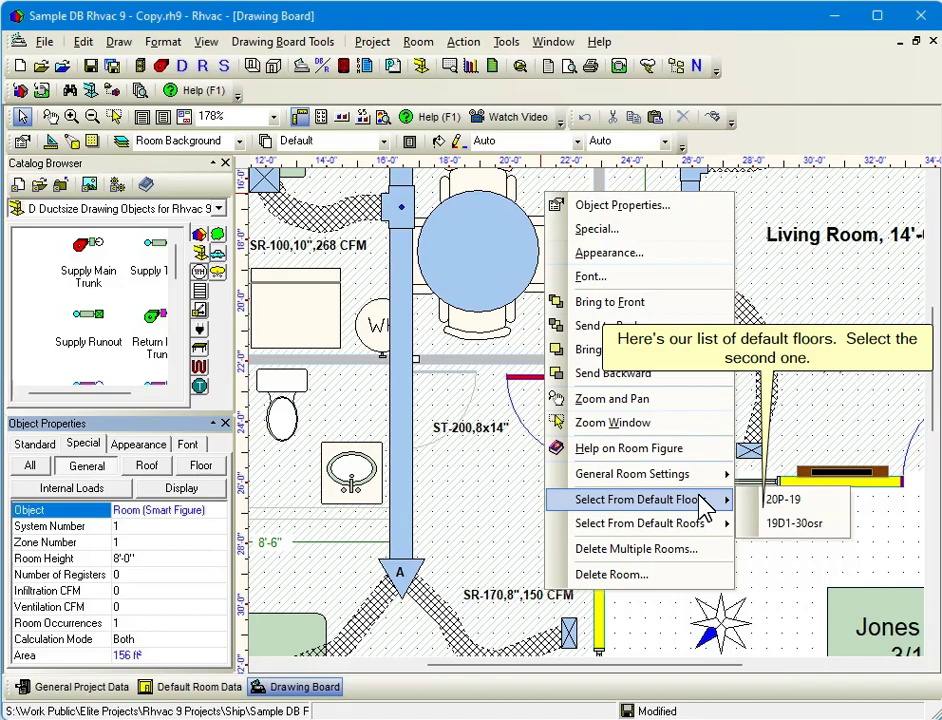
click(755, 522)
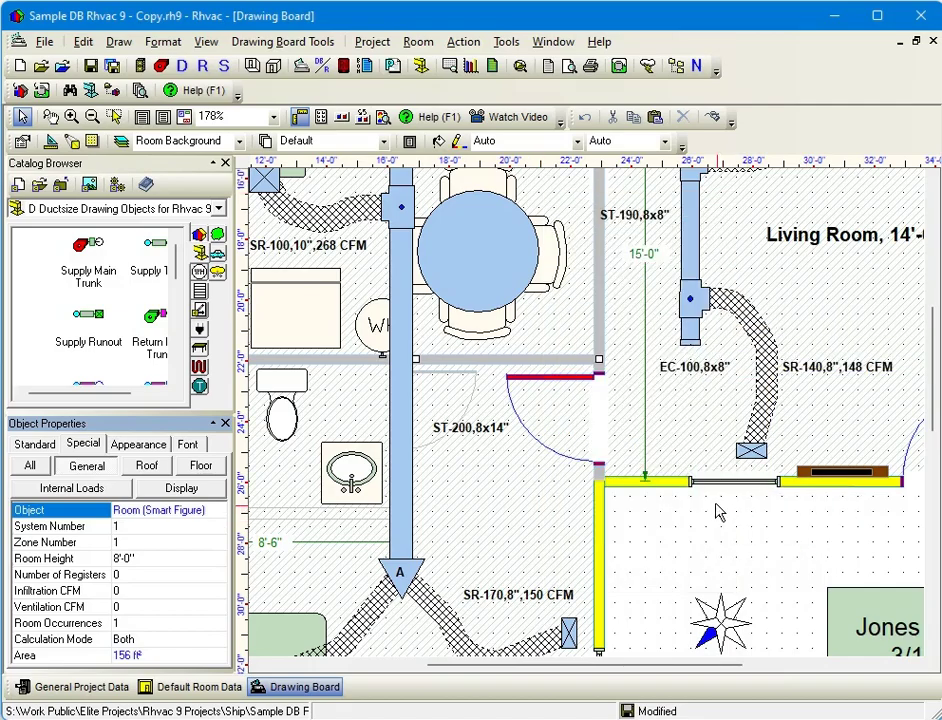
right_click(549, 318)
mouse_move(692, 648)
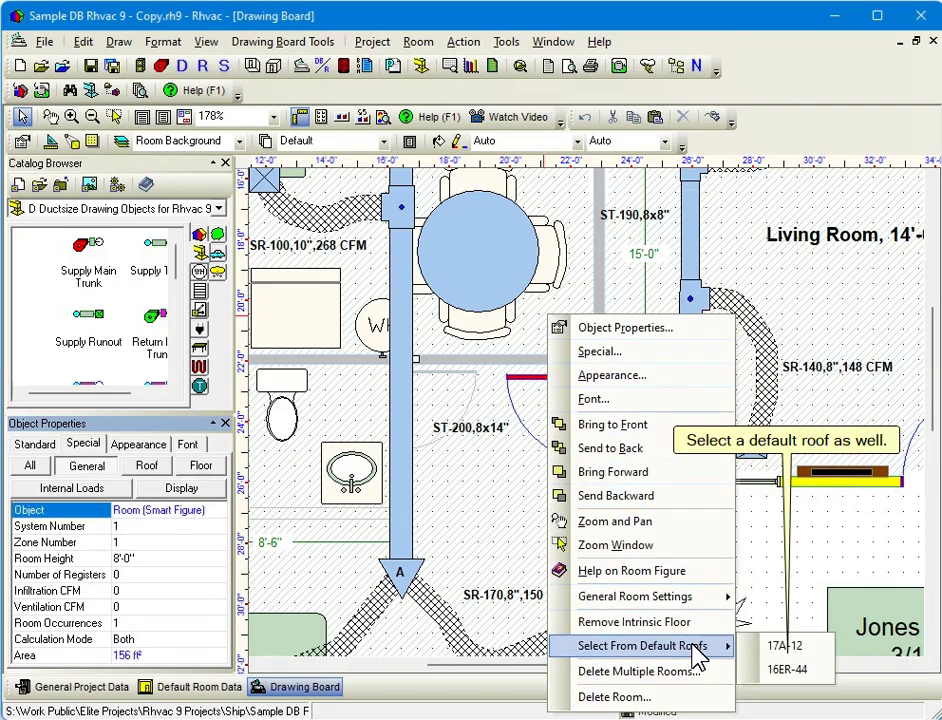
click(758, 669)
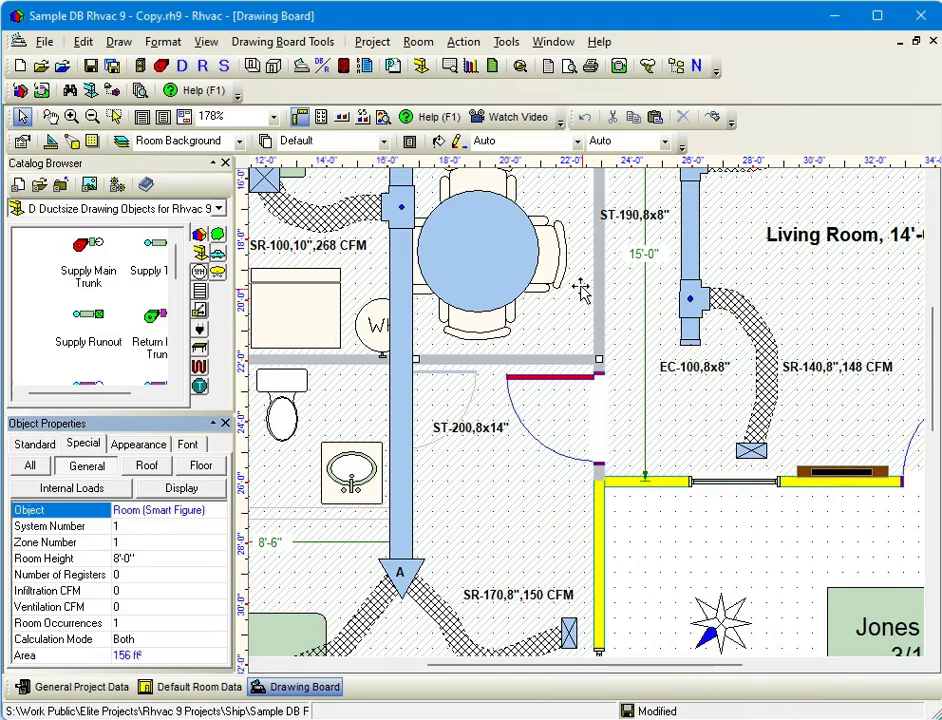
Set the kitchen's top wall to default material 12F1-4sw.
drag(551, 200, 641, 394)
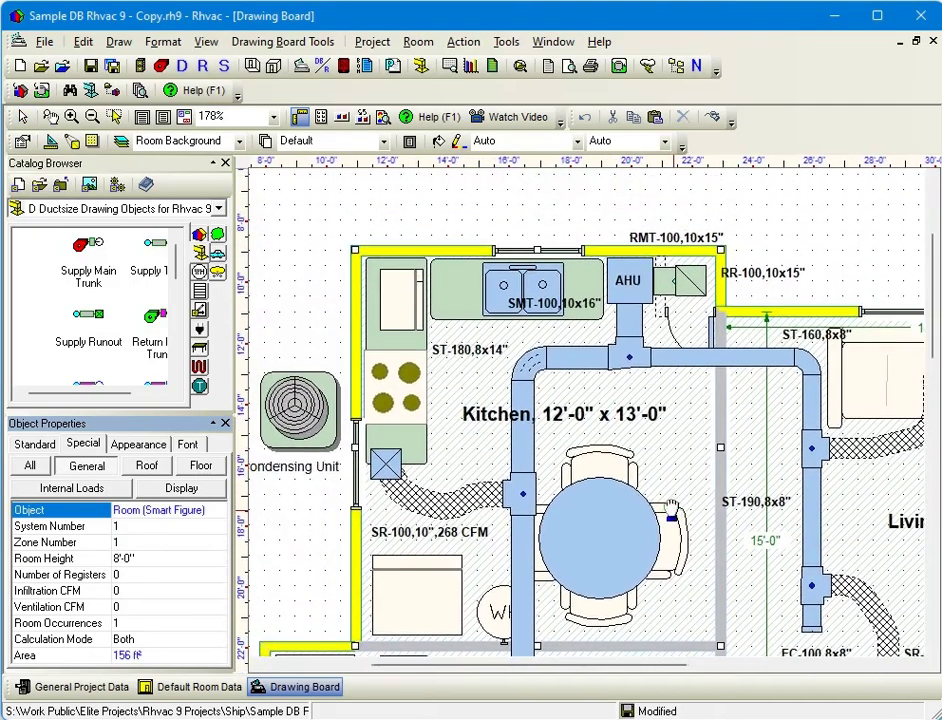
click(452, 252)
right_click(460, 252)
mouse_move(715, 605)
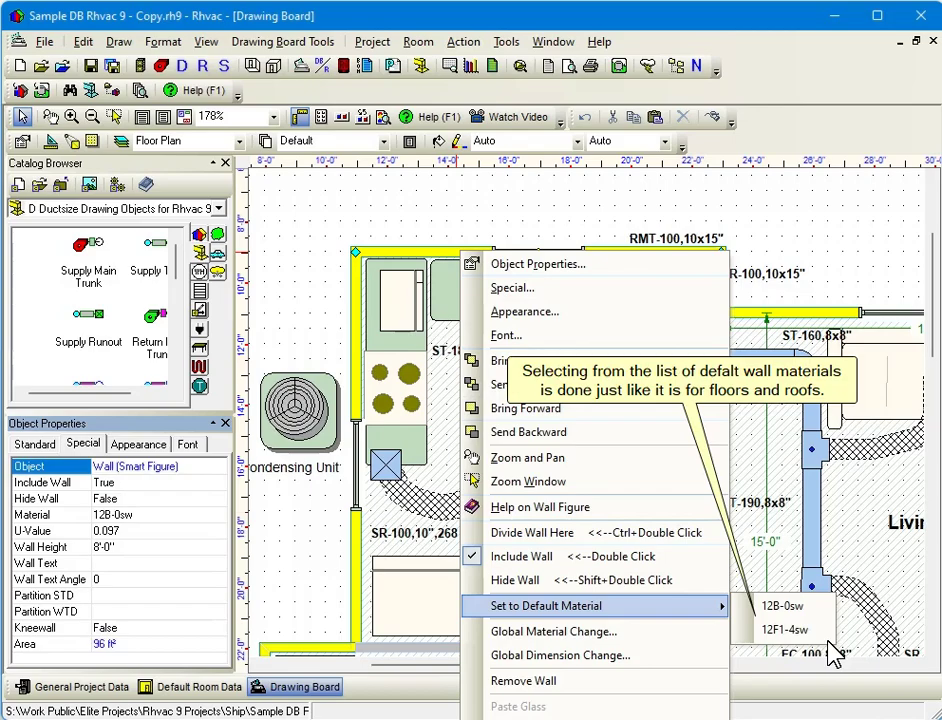
click(785, 629)
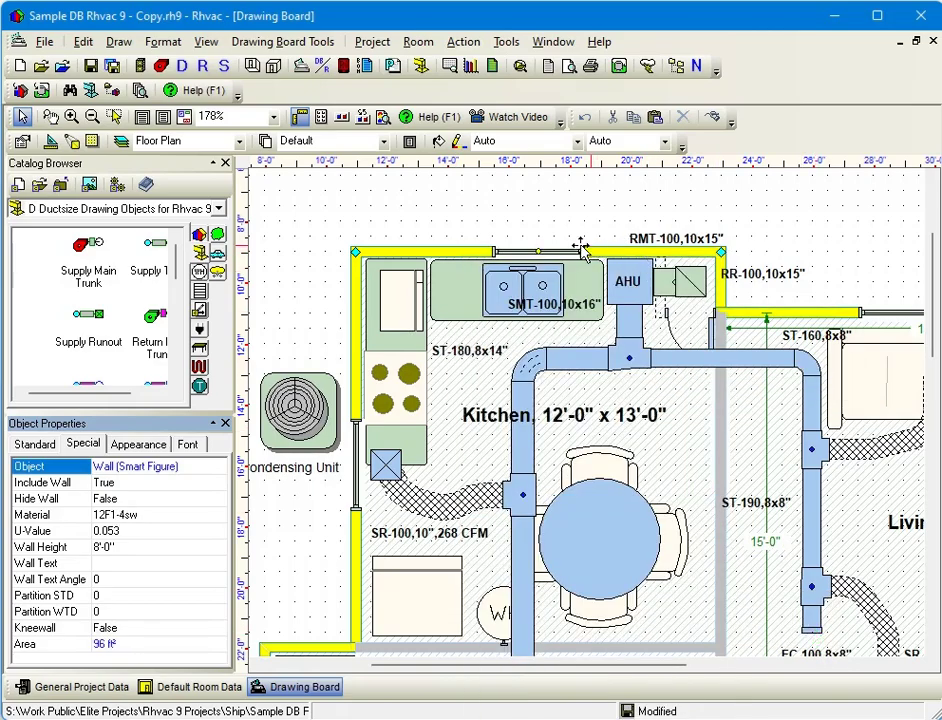
Select the top wall's window and bring up its default material options for 4A-2a-o.
click(556, 251)
right_click(559, 251)
mouse_move(730, 630)
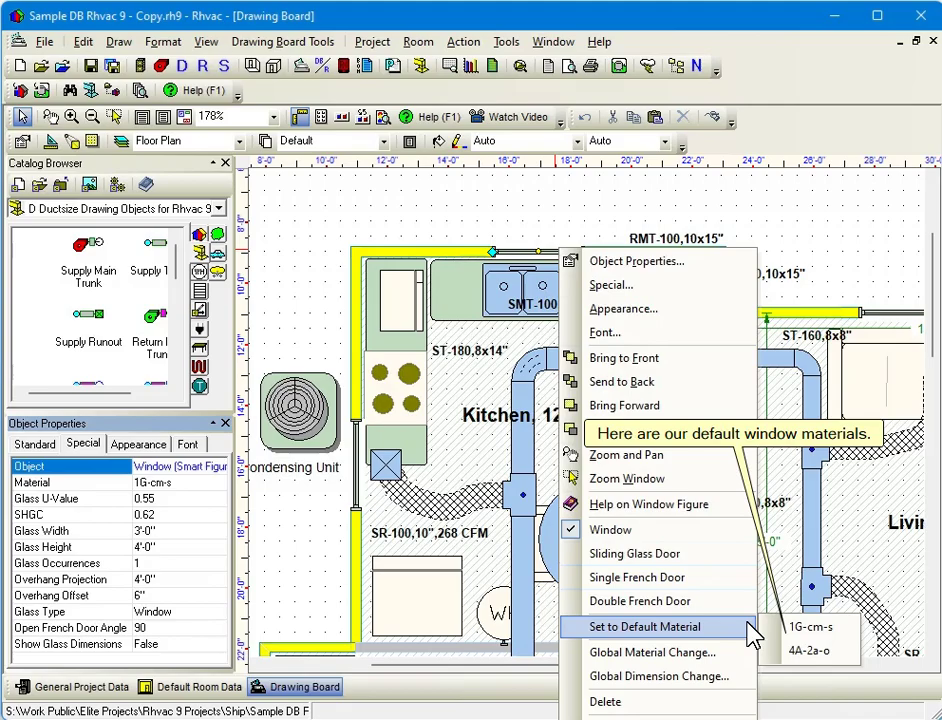
Apply glass 4A-2a-o to the kitchen window and default 11P (U-value 0.29) to the title-block door.
click(810, 650)
mouse_move(810, 650)
mouse_down()
mouse_move(590, 375)
mouse_move(385, 157)
mouse_move(198, 61)
mouse_up()
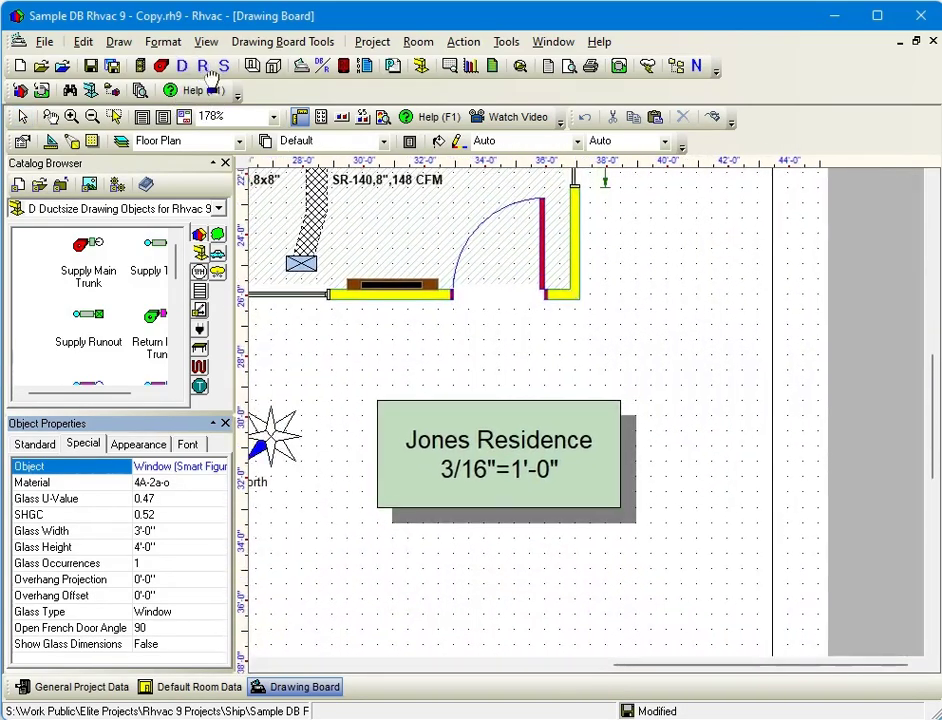
right_click(540, 190)
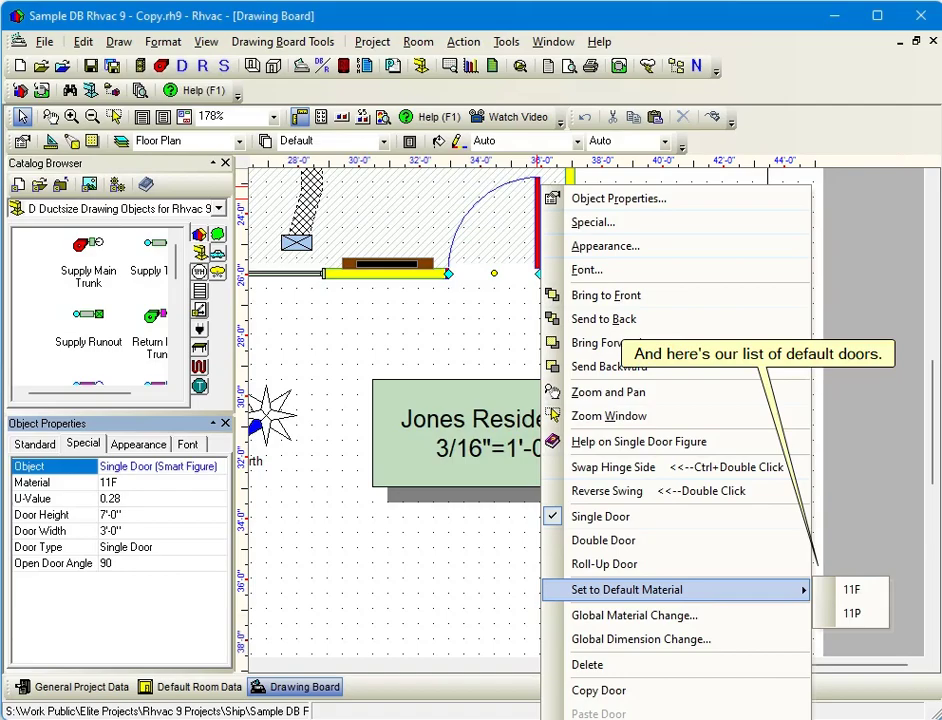
click(889, 613)
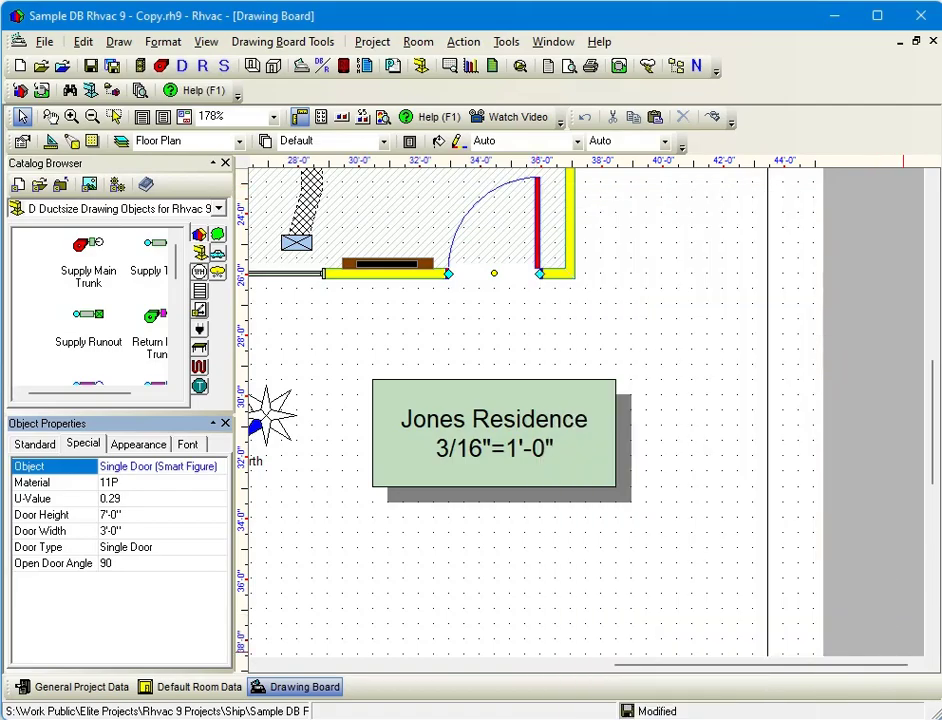